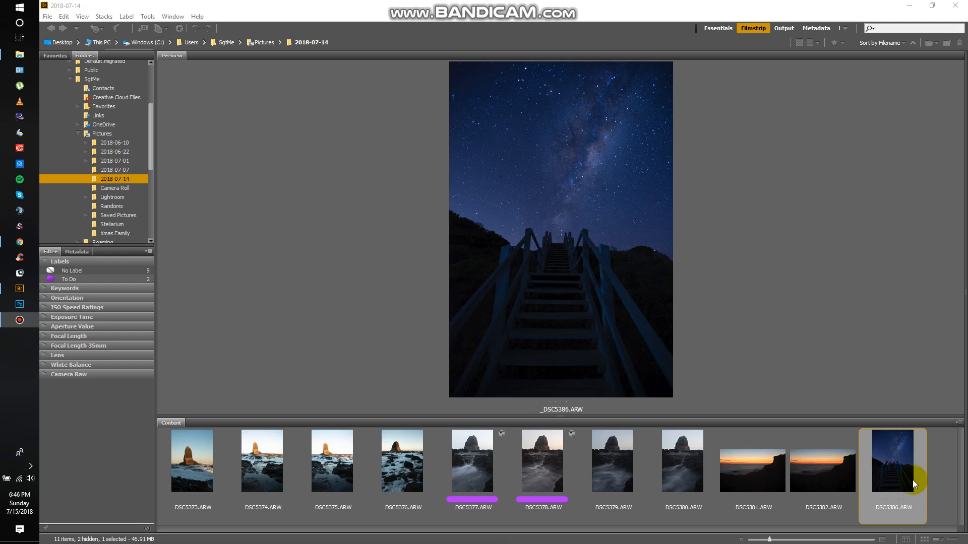
Step: Open _DSC5386.ARW in Camera Raw and enable chromatic aberration removal and lens profile corrections
left_click(180, 29)
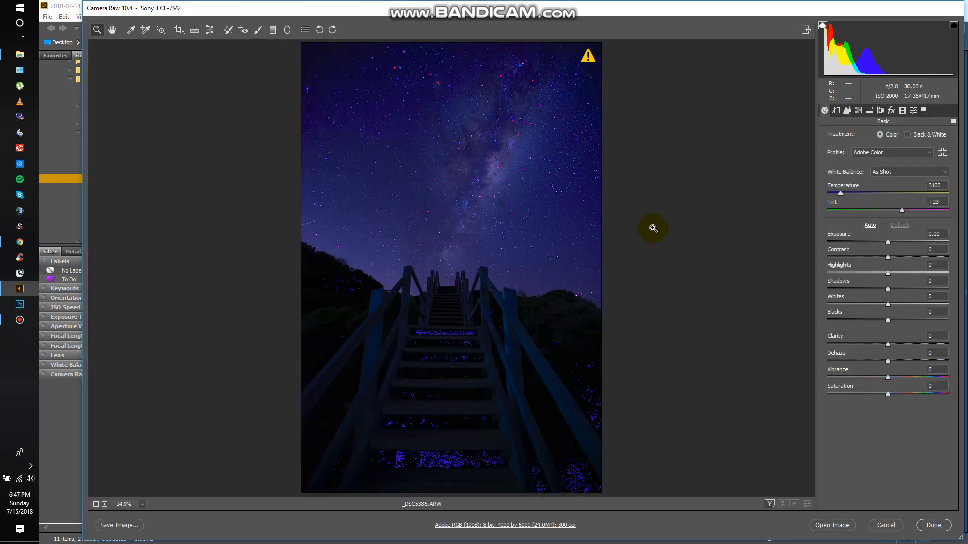
left_click(881, 111)
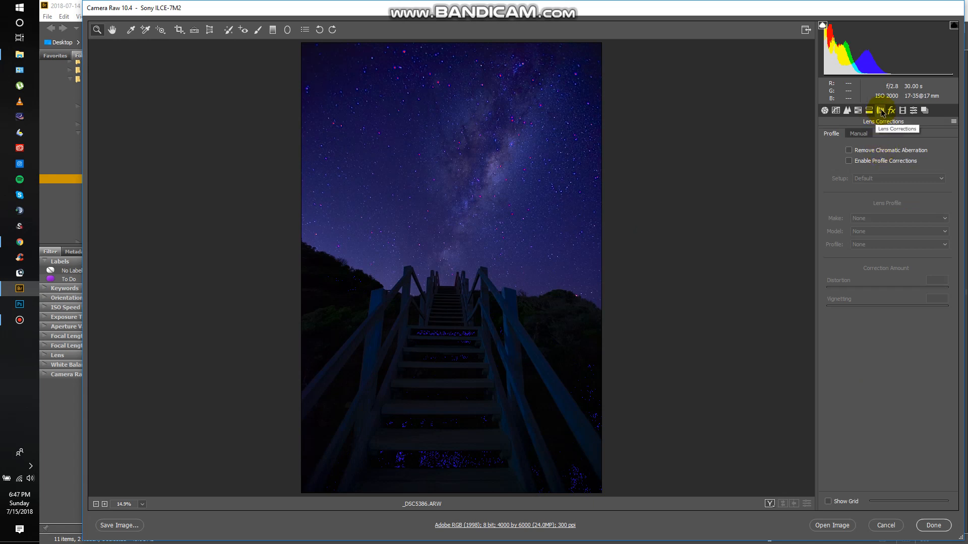
left_click(877, 151)
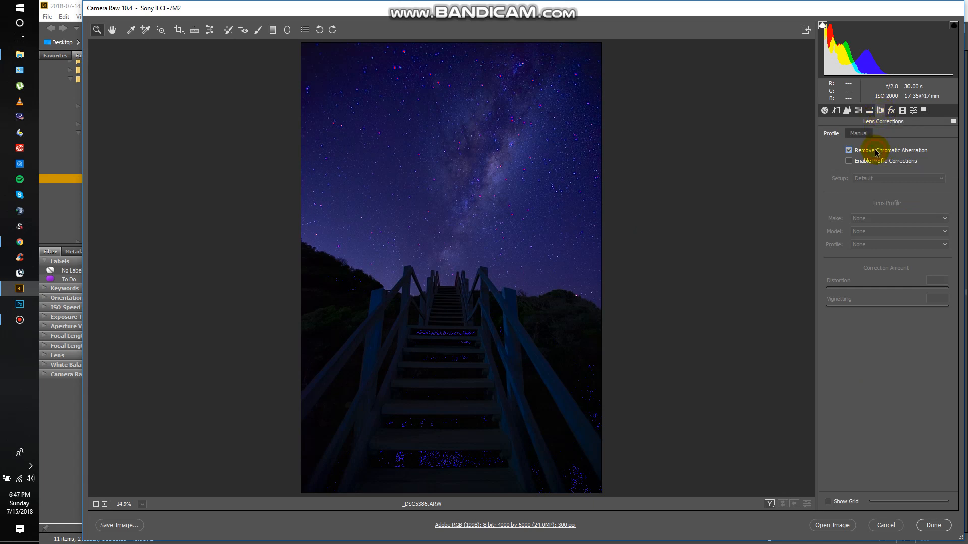
left_click(871, 162)
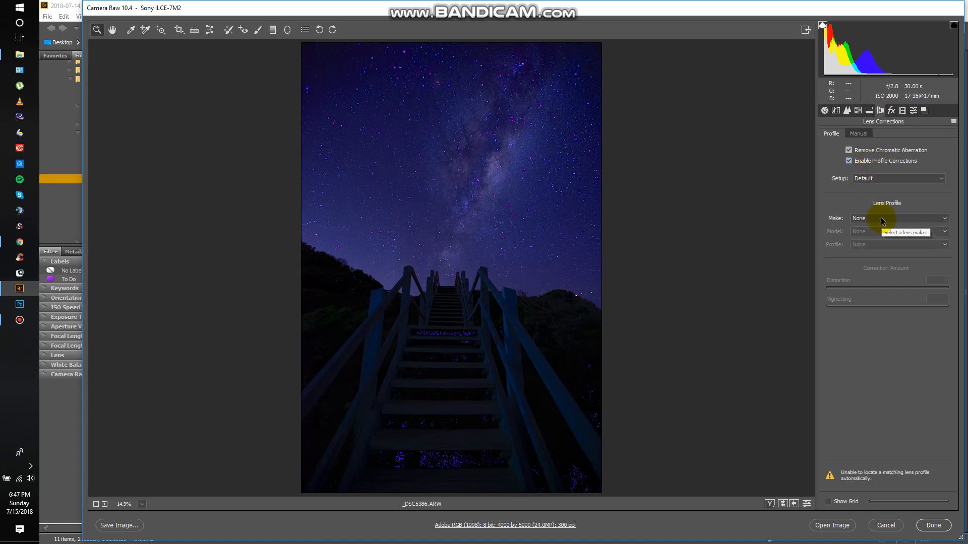
Step: Set the lens profile's make to Canon and its model to Canon EF 16-35mm f/2.8 L USM
left_click(882, 220)
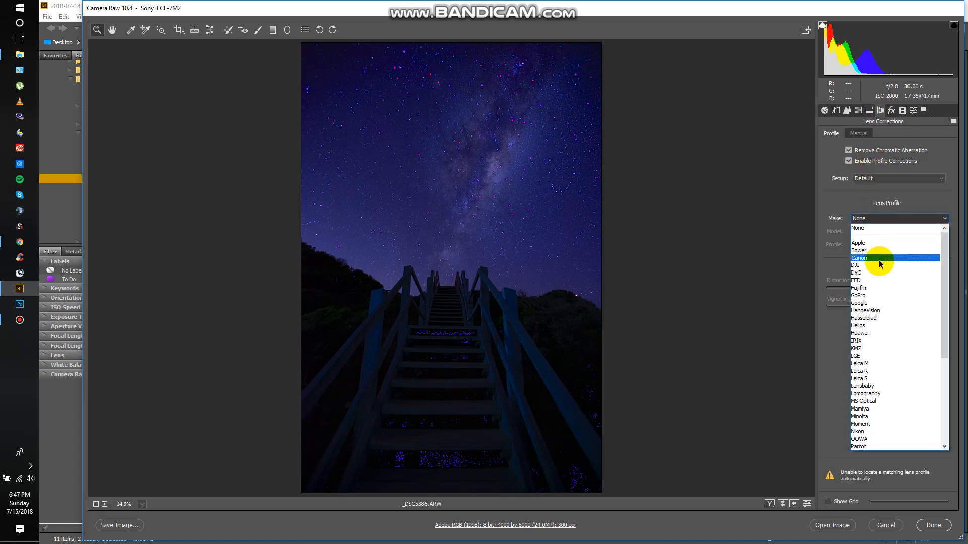
left_click(878, 259)
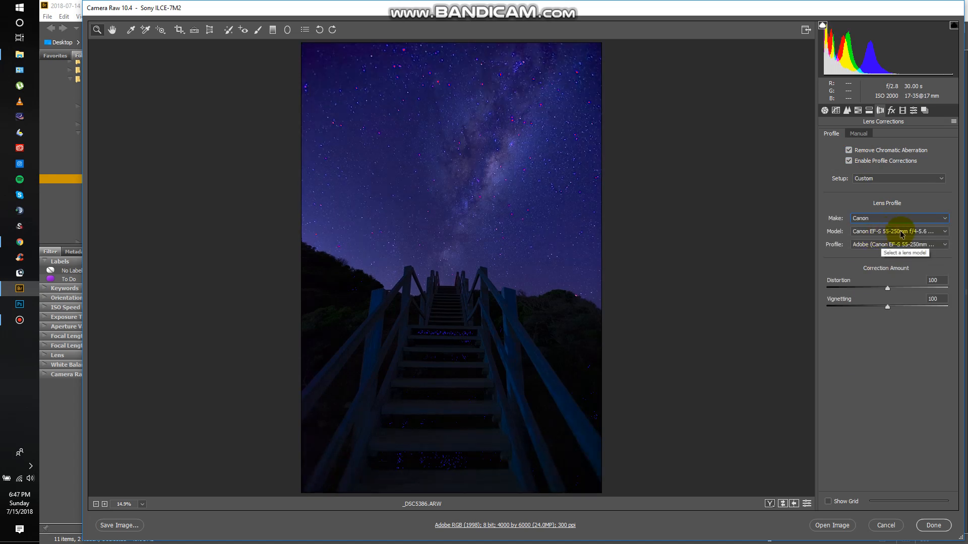
left_click(901, 233)
scroll(905, 290, "up", 10)
scroll(906, 291, "up", 12)
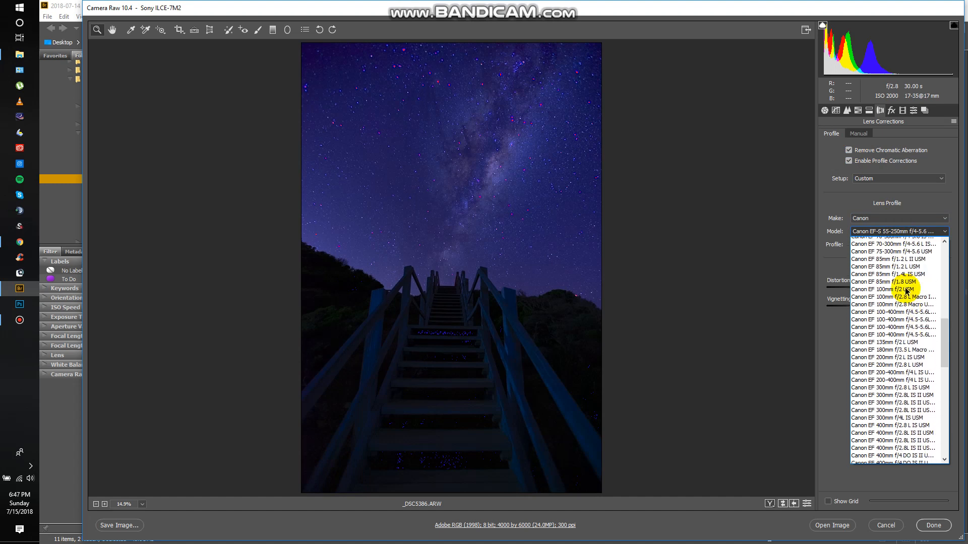
scroll(906, 291, "up", 8)
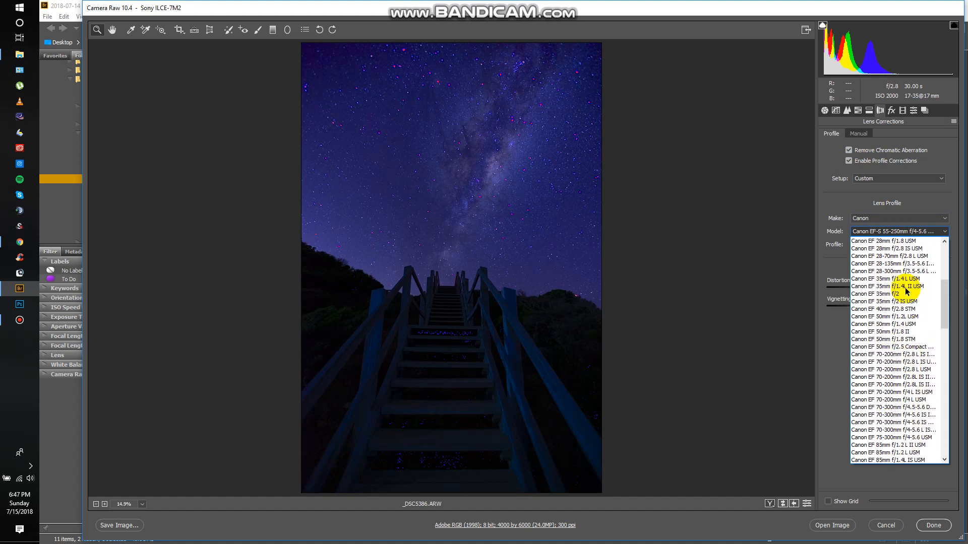
scroll(895, 275, "up", 3)
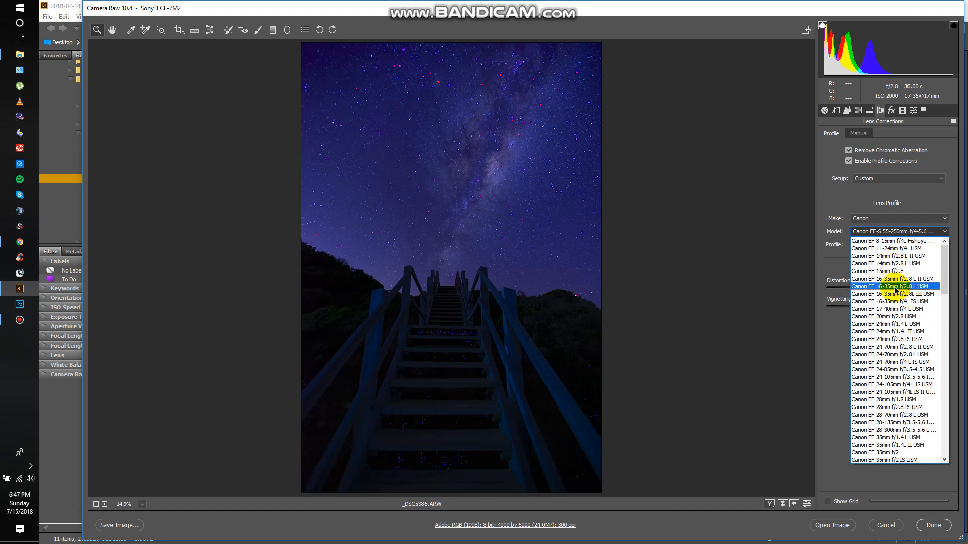
left_click(894, 287)
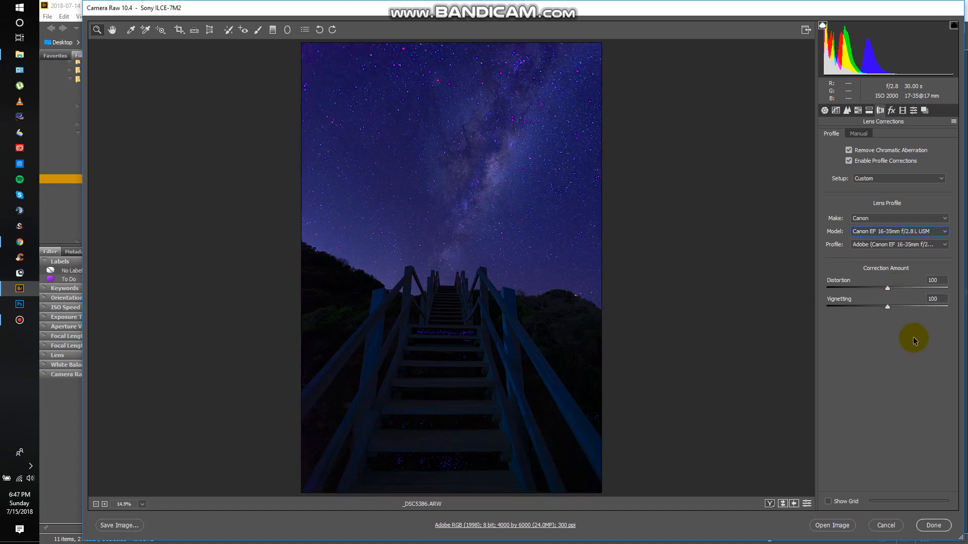
Step: Set the photo's white balance temperature to 4150 and its exposure to +1.15
left_click(824, 110)
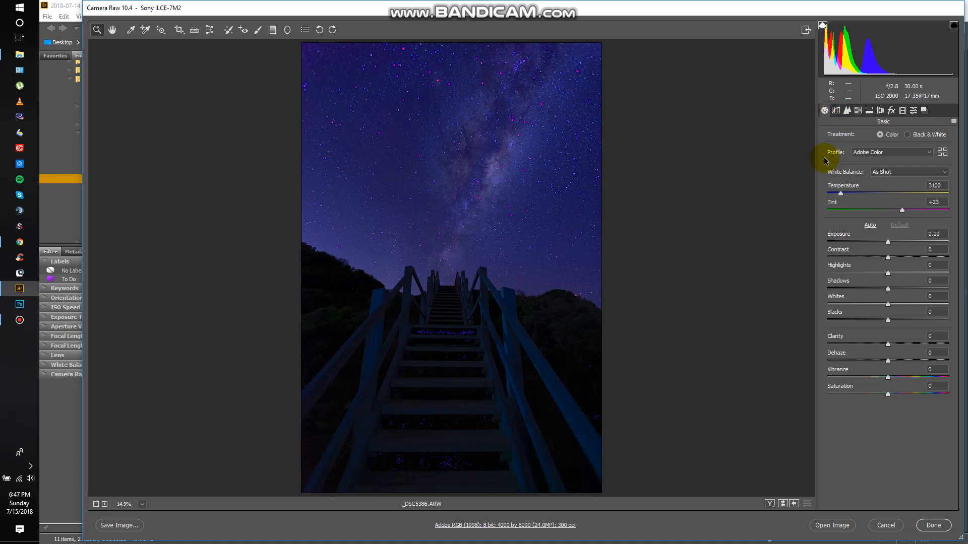
left_click_drag(841, 196, 856, 196)
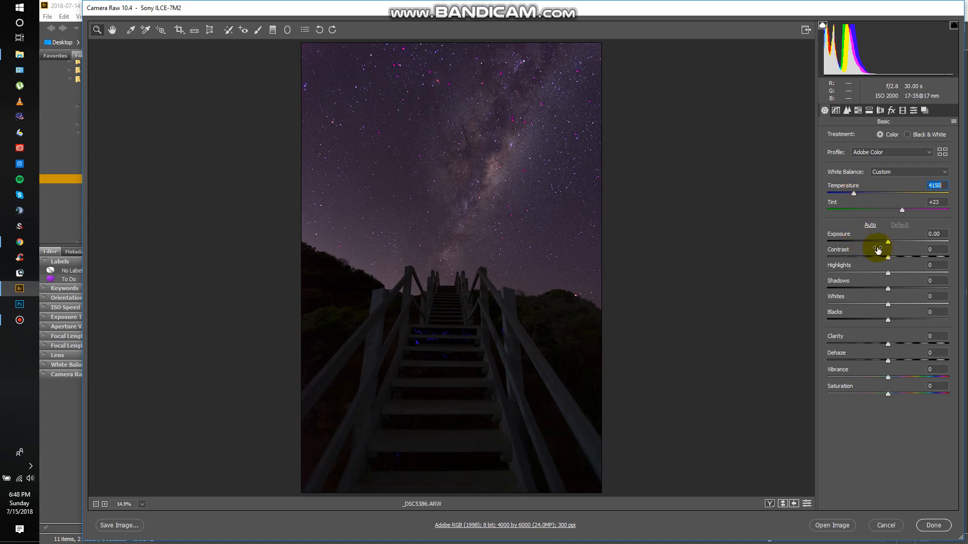
left_click_drag(888, 243, 901, 245)
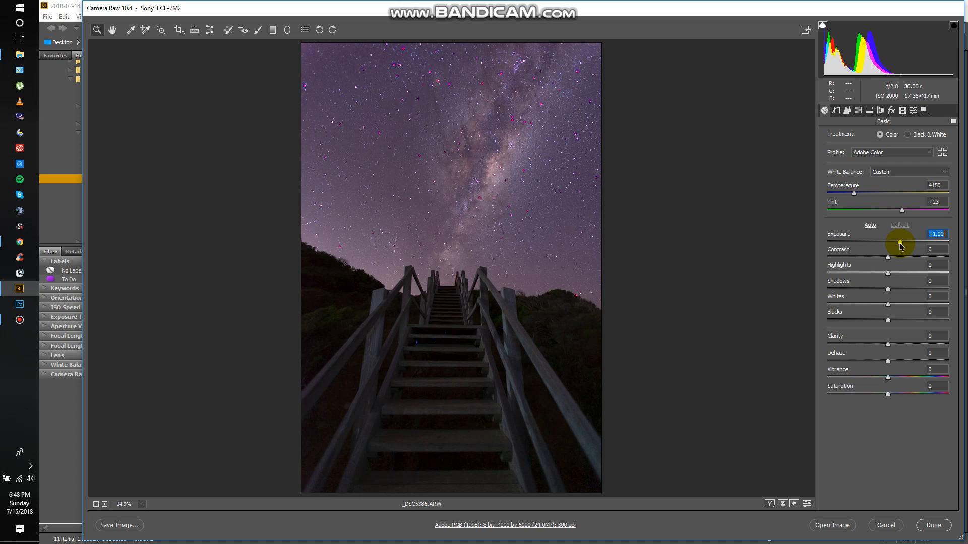
mouse_move(900, 245)
left_mouse_down()
mouse_move(914, 245)
mouse_move(902, 247)
left_mouse_up()
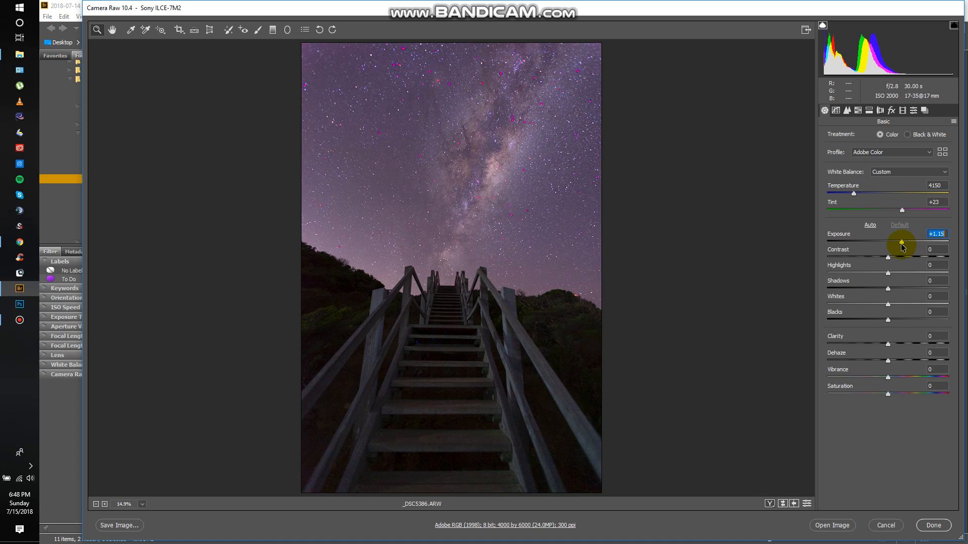
left_click_drag(902, 247, 902, 246)
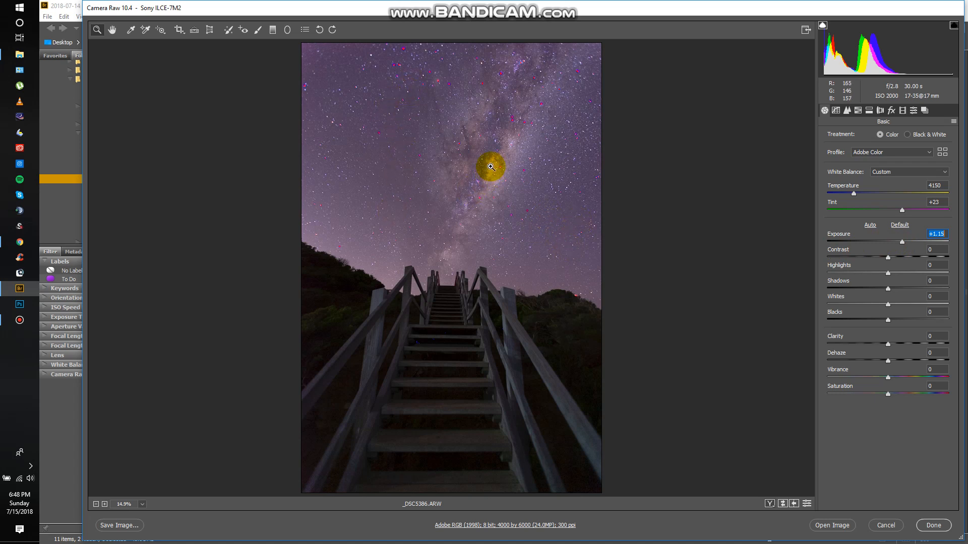
Step: Shape the RGB point tone curve into an S with points at input 198, output 226 and input 67, output 46
left_click(836, 110)
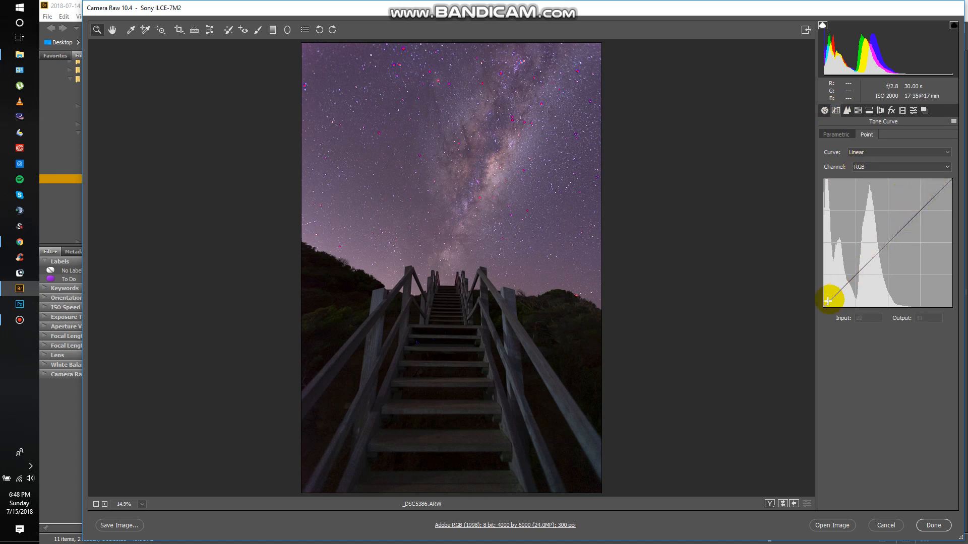
left_click(931, 200)
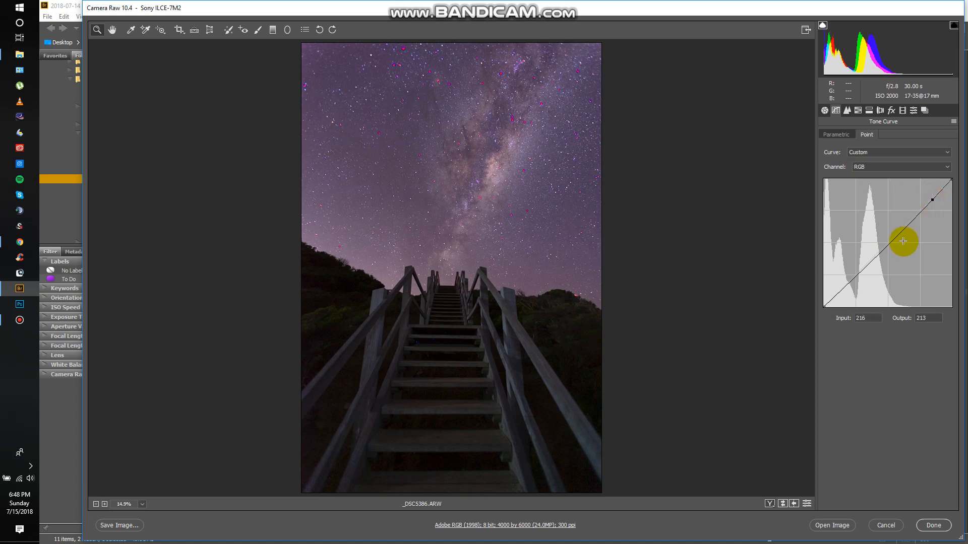
left_click(852, 279)
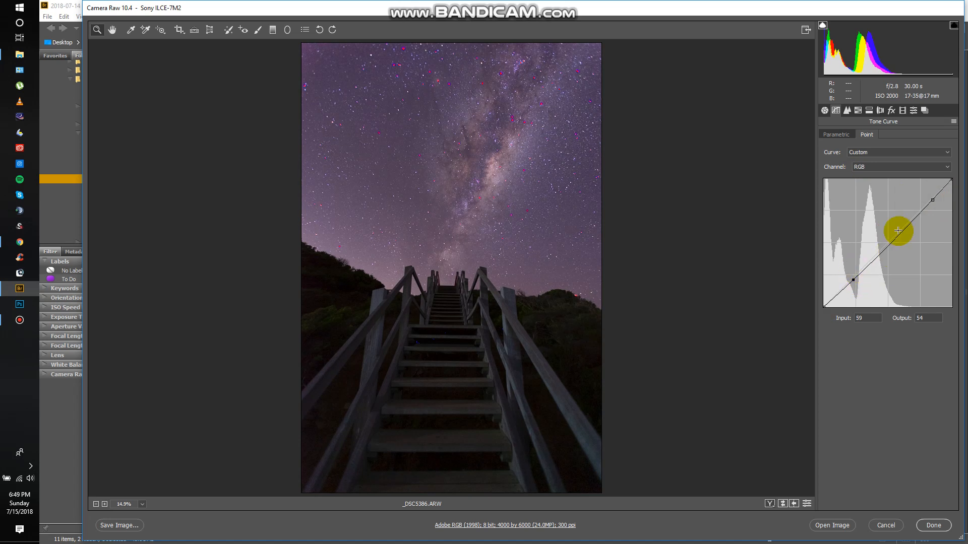
left_click_drag(932, 200, 923, 193)
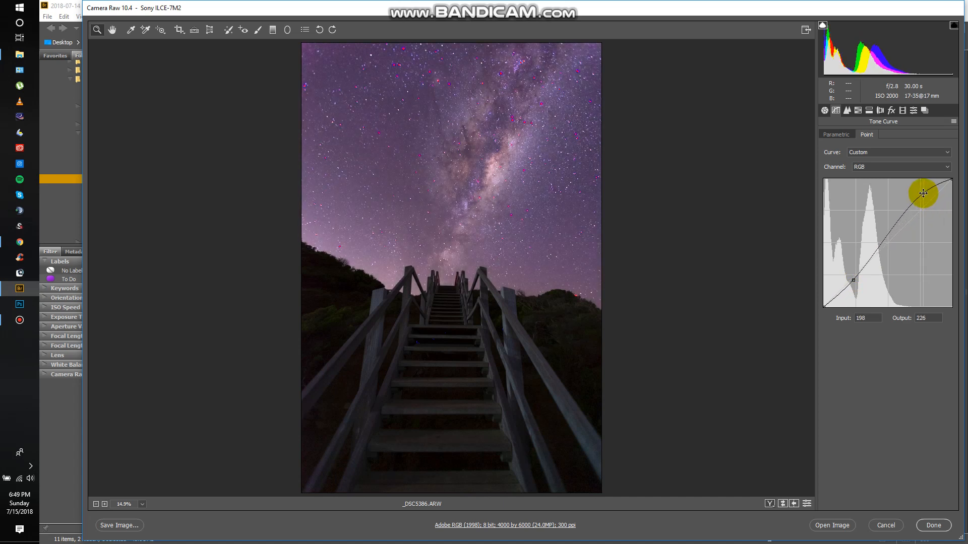
left_click_drag(923, 193, 923, 193)
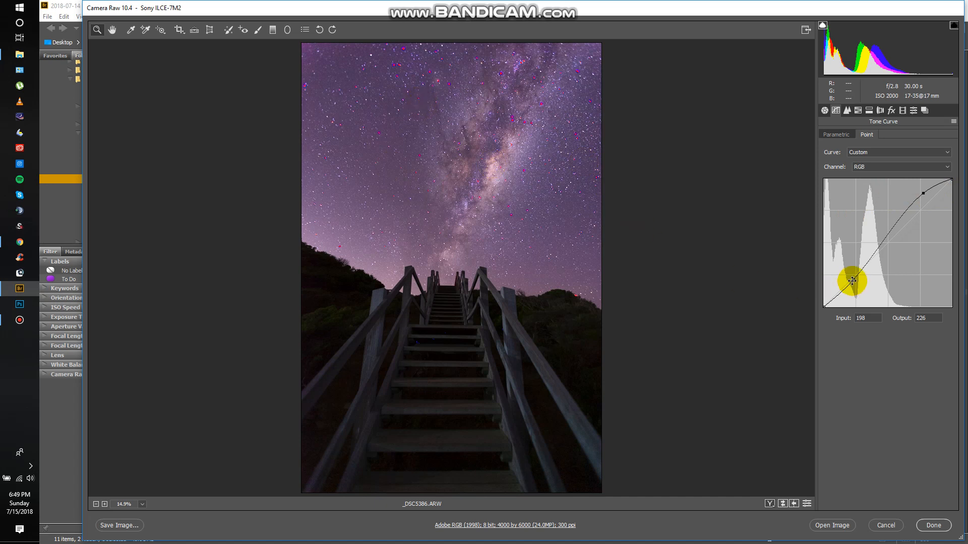
left_click_drag(853, 281, 857, 284)
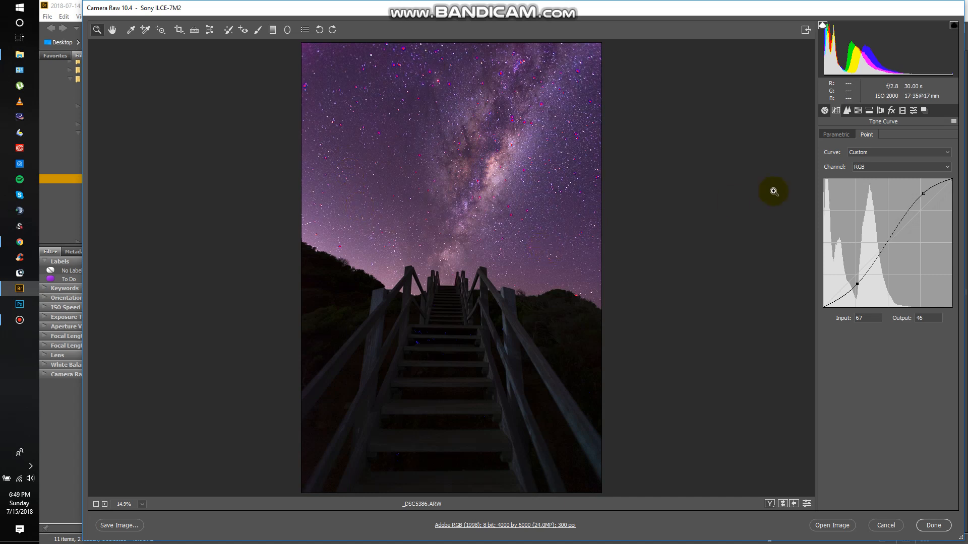
Step: Set the photo's tint to +8 and its highlights to -35
left_click(824, 110)
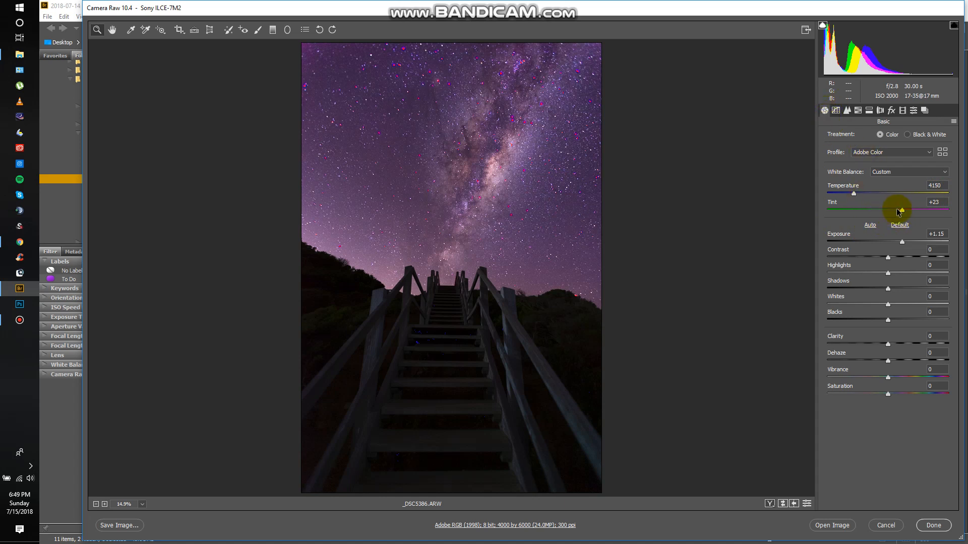
left_click_drag(902, 213, 901, 213)
left_click_drag(898, 212, 896, 213)
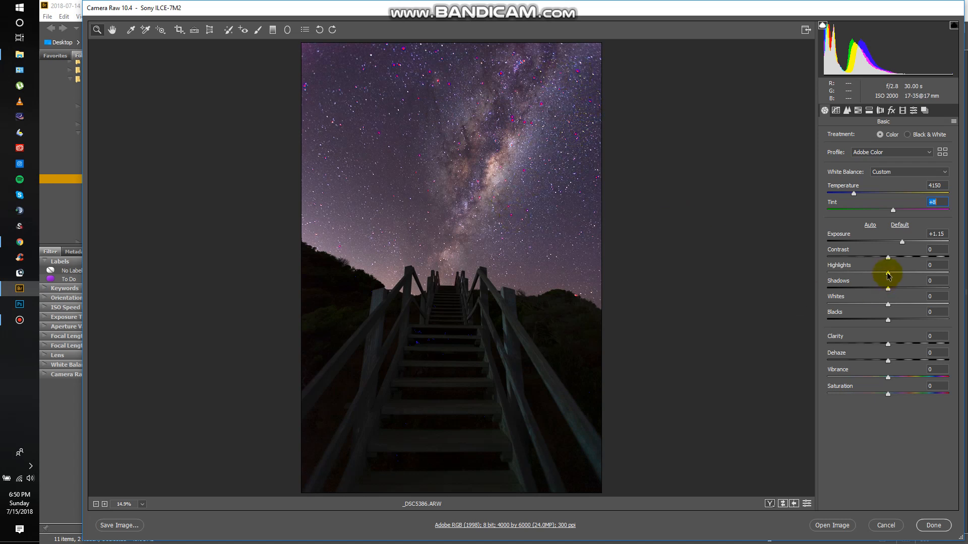
left_click_drag(886, 274, 866, 276)
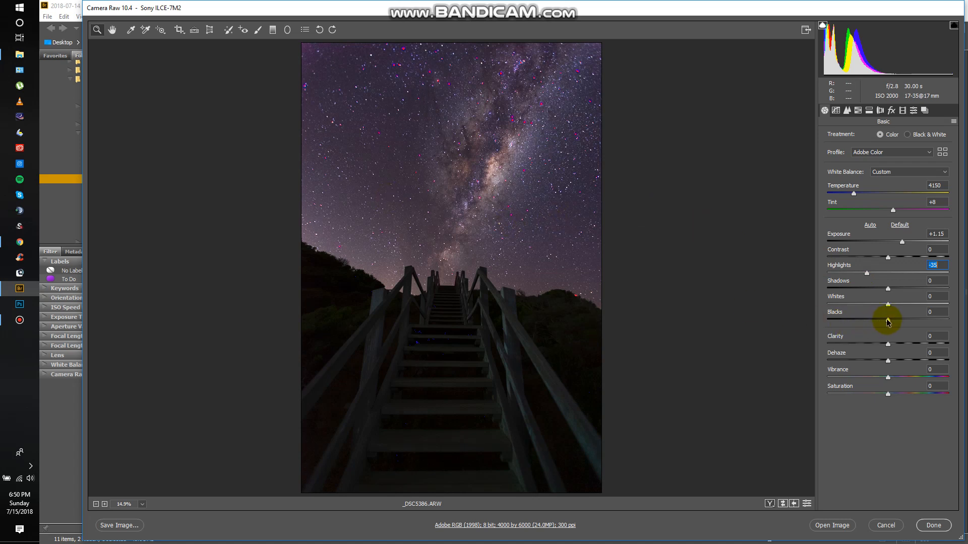
Step: Raise the photo's blacks to +50
left_click_drag(889, 322, 915, 324)
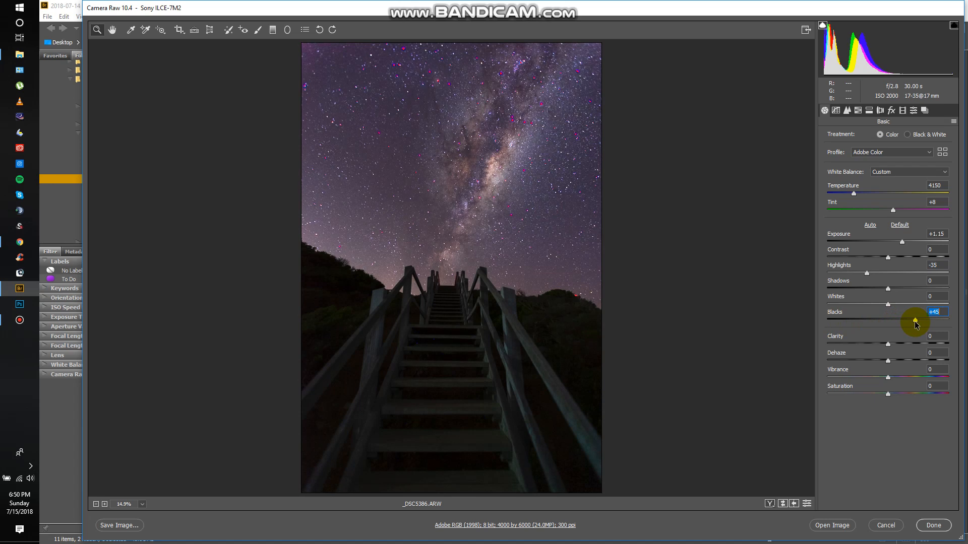
left_click_drag(913, 323, 913, 323)
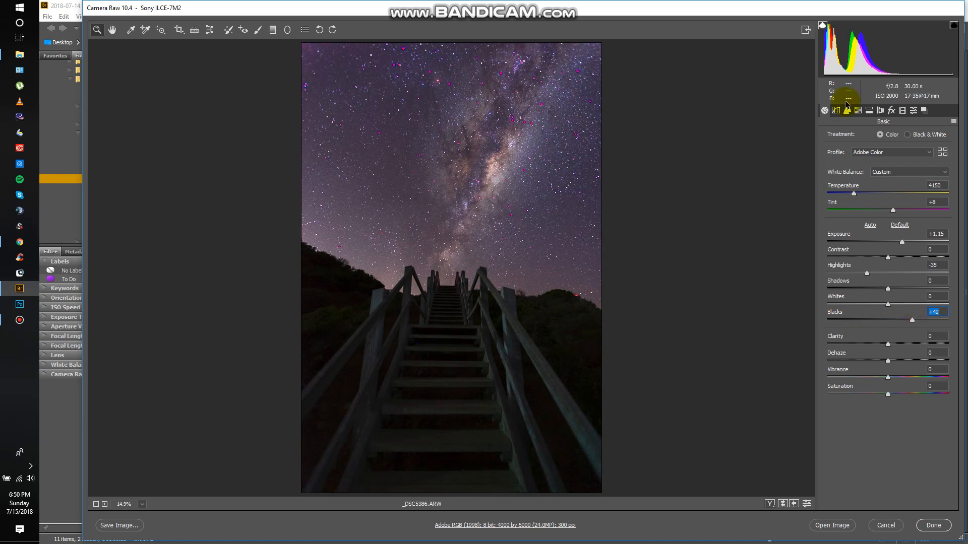
mouse_move(877, 61)
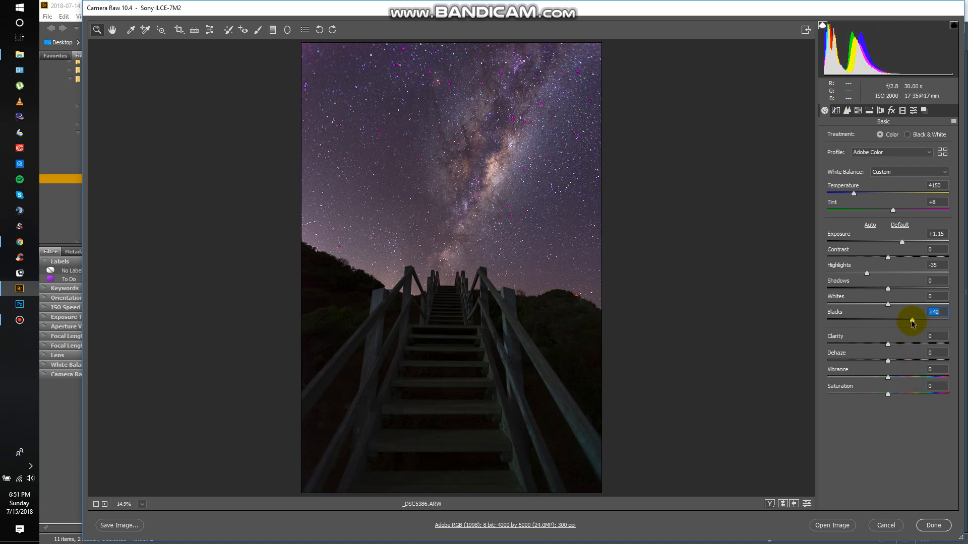
left_click_drag(917, 323, 920, 324)
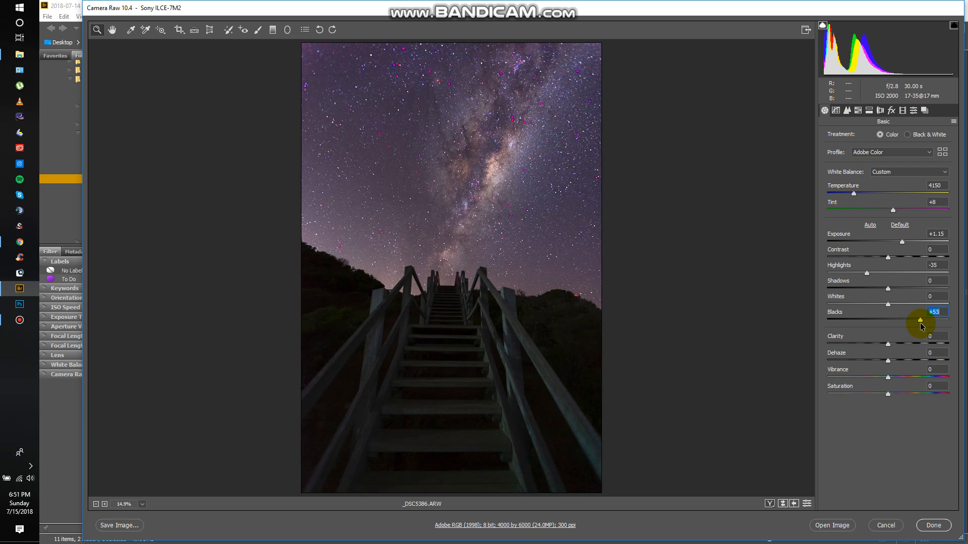
left_click_drag(920, 326, 919, 326)
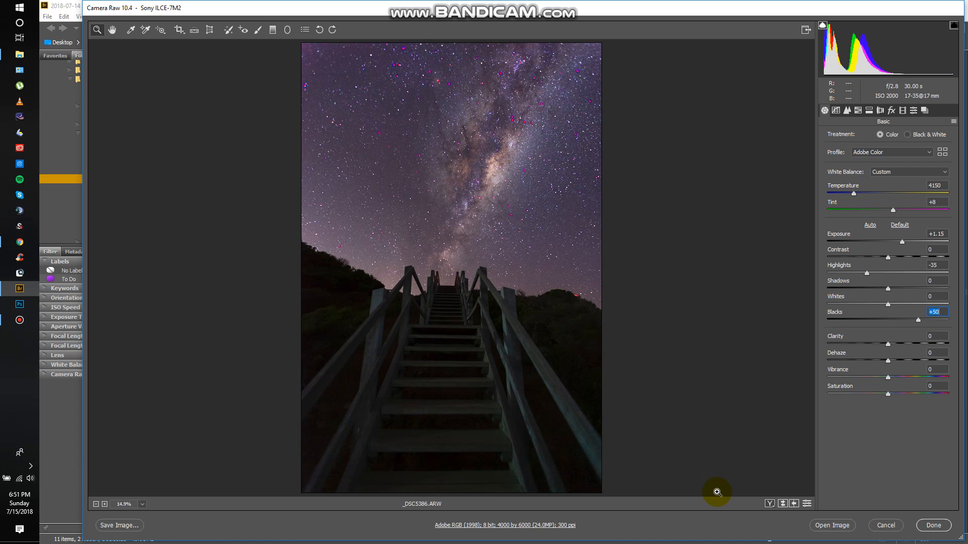
Step: Compare the edit with the original in the different before/after layouts and return to the single view
left_click(769, 504)
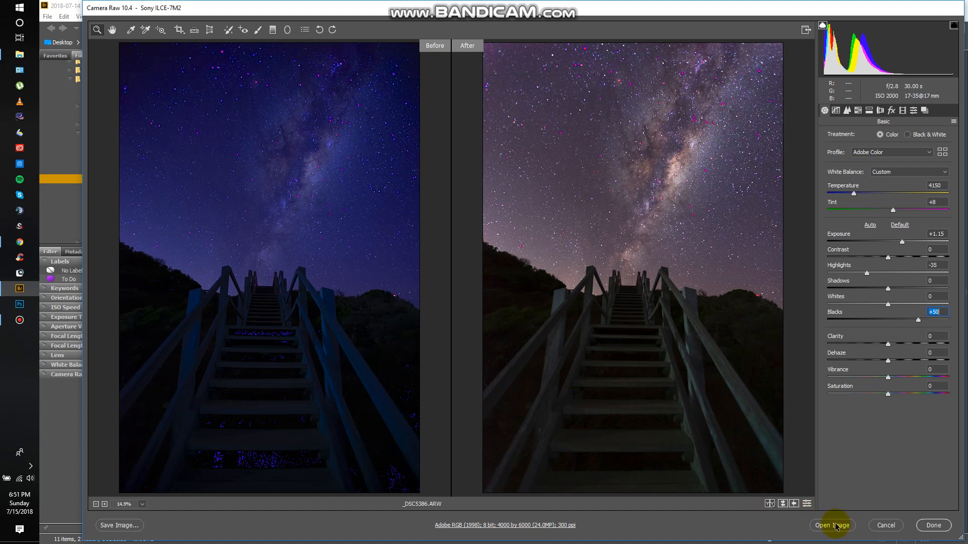
left_click(770, 504)
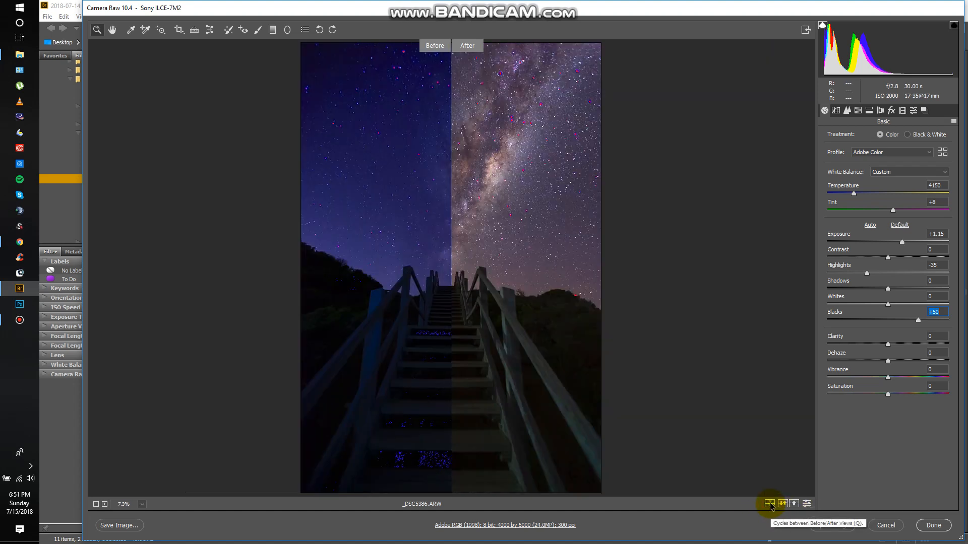
left_click(770, 504)
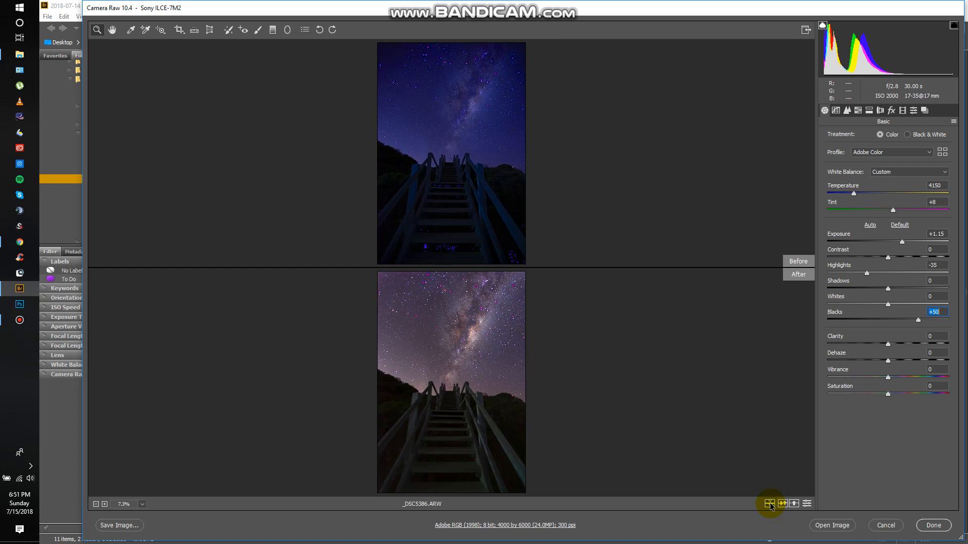
left_click(770, 504)
left_click(769, 504)
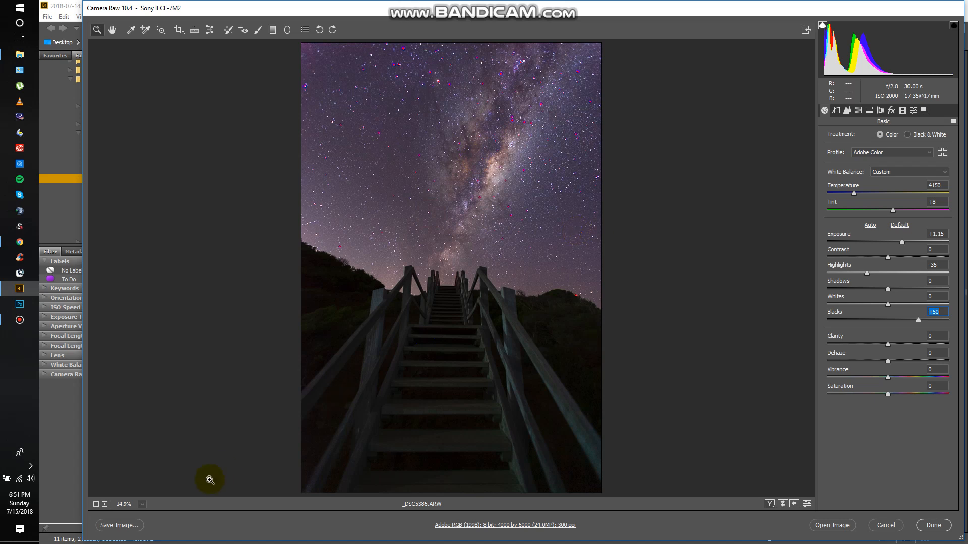
Step: Show the photo at 100% to examine the stars and stairs in detail
left_click(143, 505)
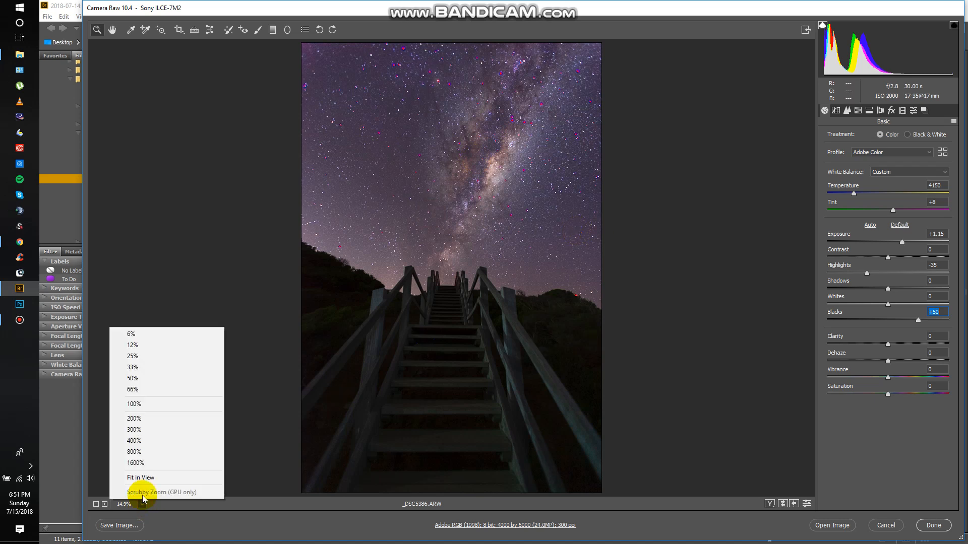
left_click(135, 404)
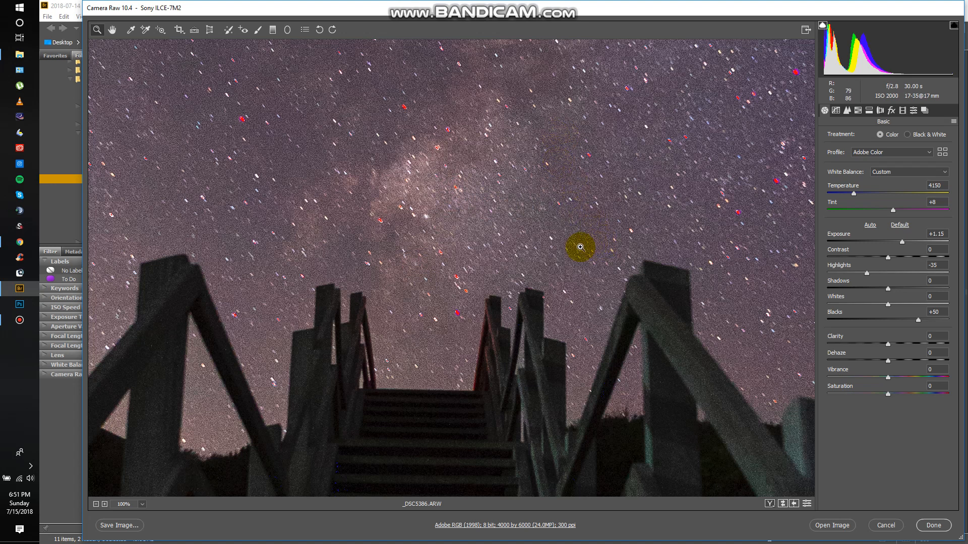
Step: Apply luminance noise reduction of 30 to the photo, judging the grain in the sky at 200%
left_click(142, 504)
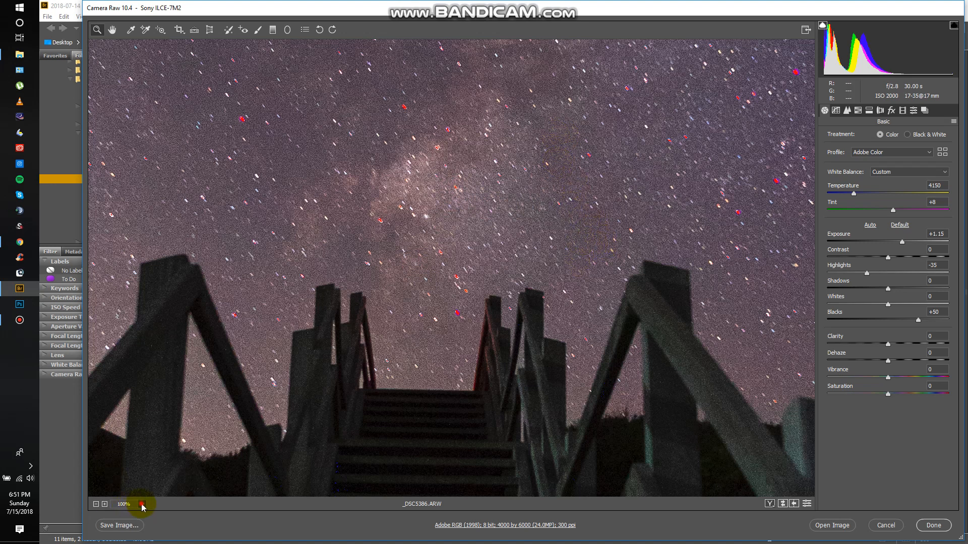
left_click(147, 419)
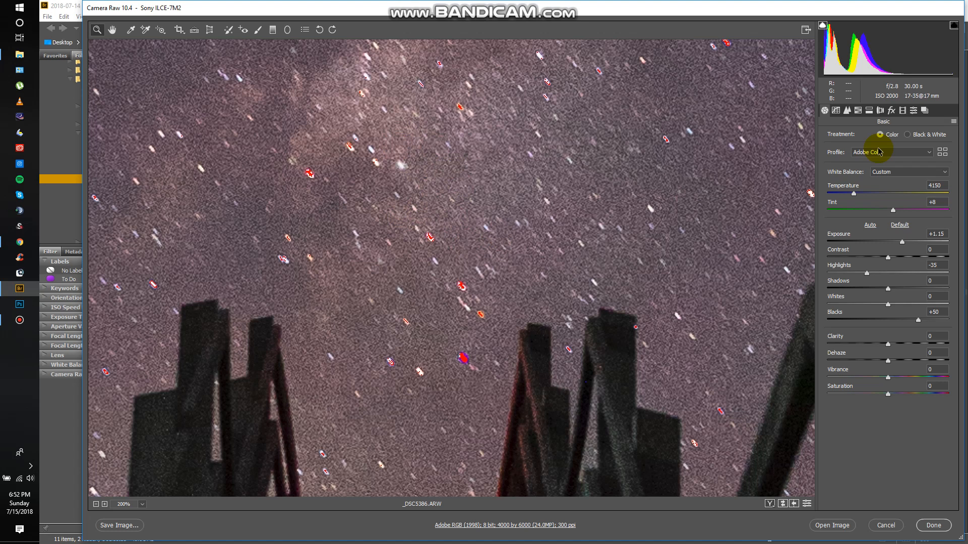
left_click(848, 111)
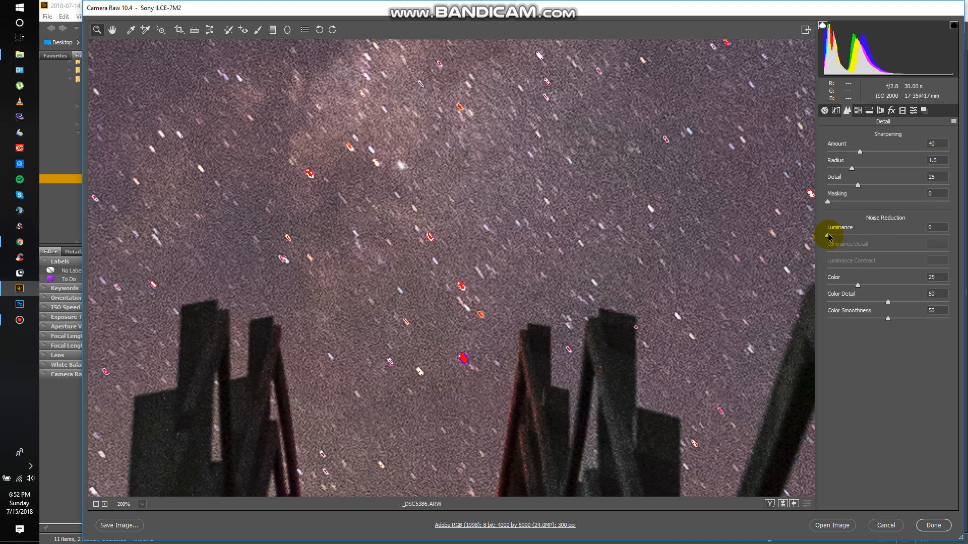
left_click_drag(833, 239, 868, 244)
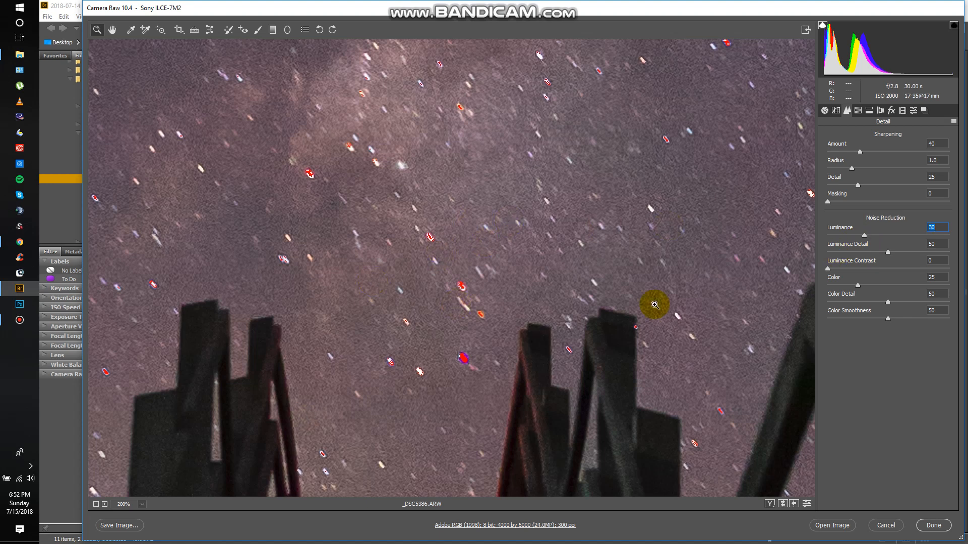
Step: Drop the luminance noise reduction to 0 to compare the grain, and set it back to 30
left_click_drag(865, 237, 797, 234)
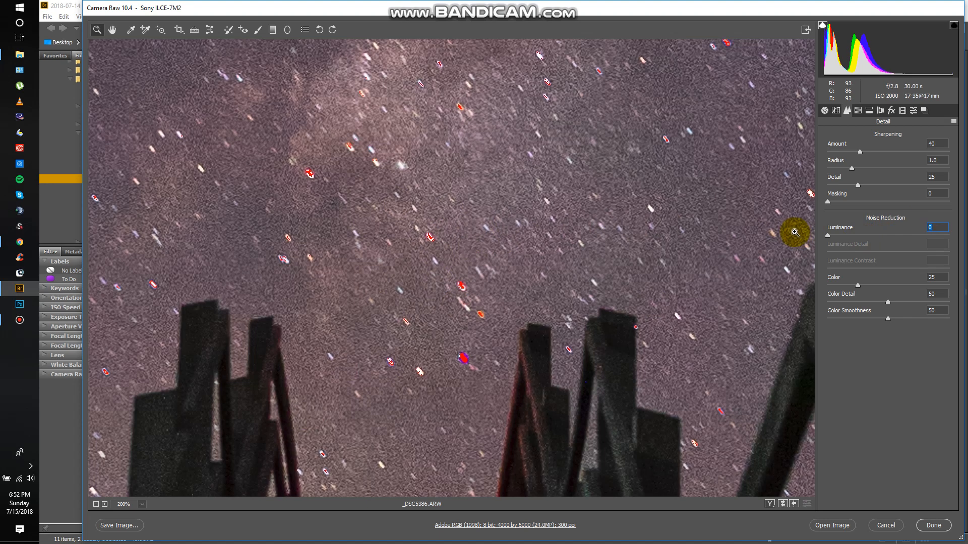
left_click(930, 227)
type("30")
key("Return")
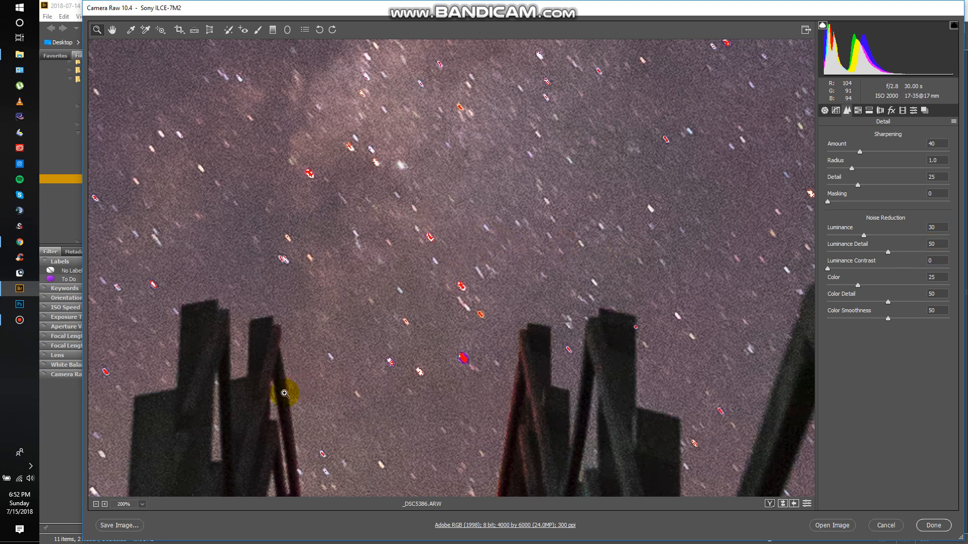
Step: Review the whole photo and open the adjusted image in Photoshop for further editing
left_click(143, 505)
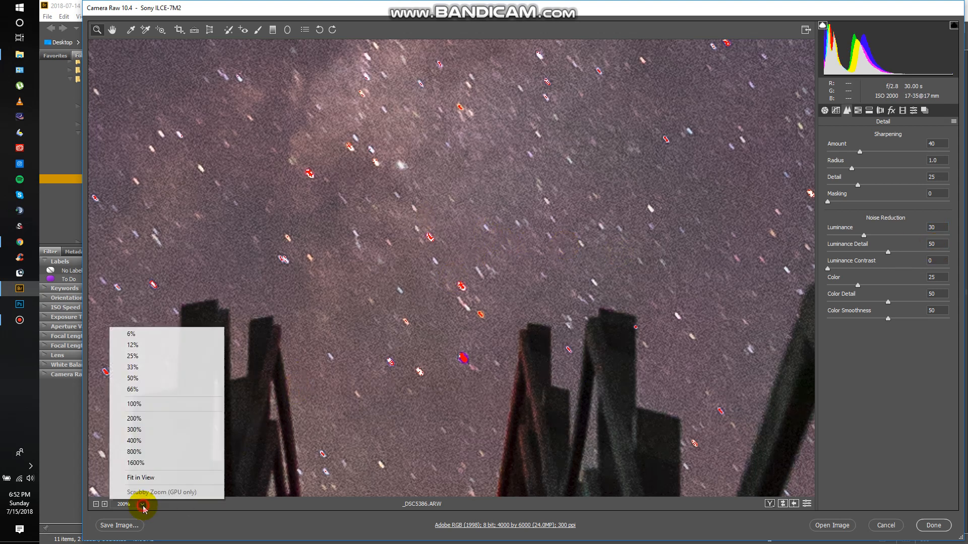
left_click(144, 477)
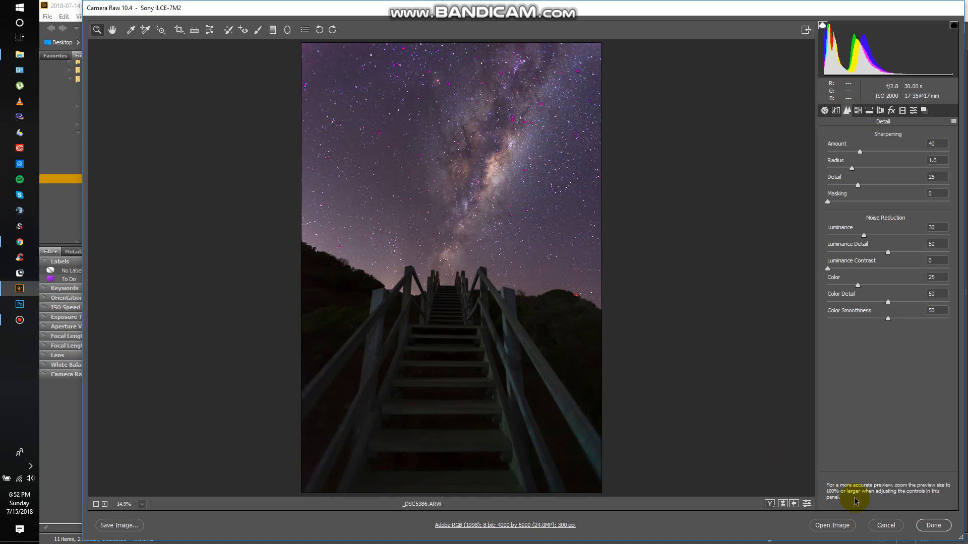
left_click(831, 526)
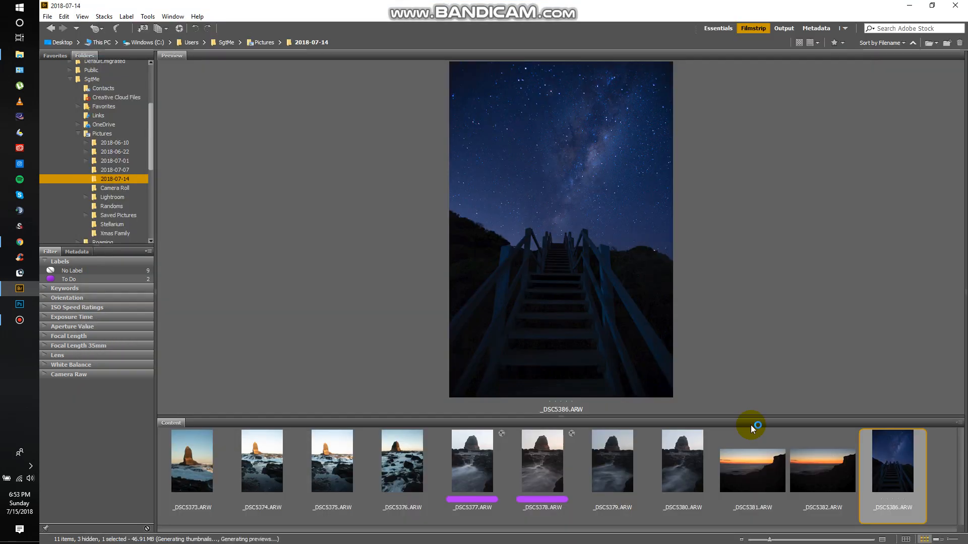